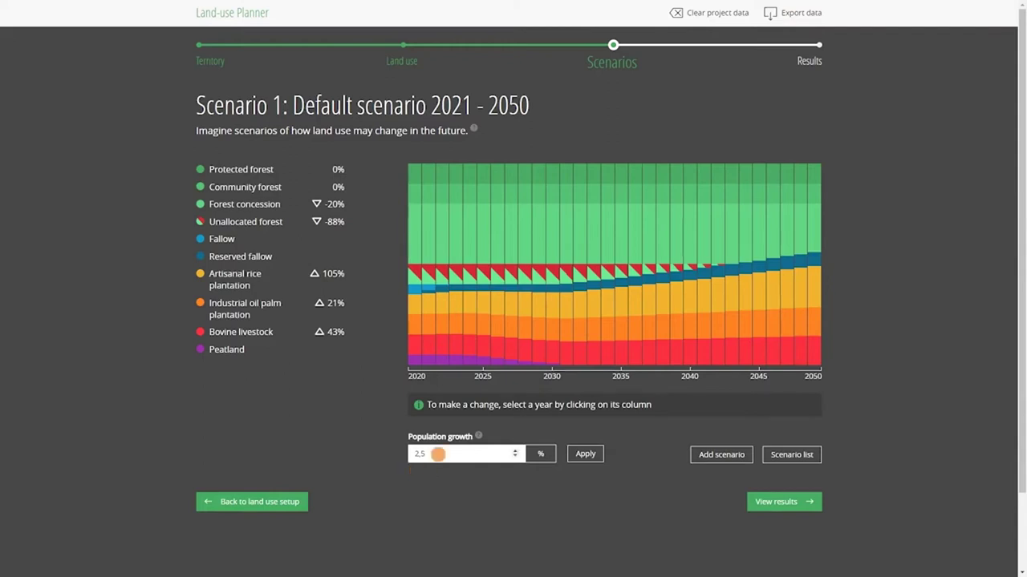
Leave the population growth rate unchanged
left_click(437, 454)
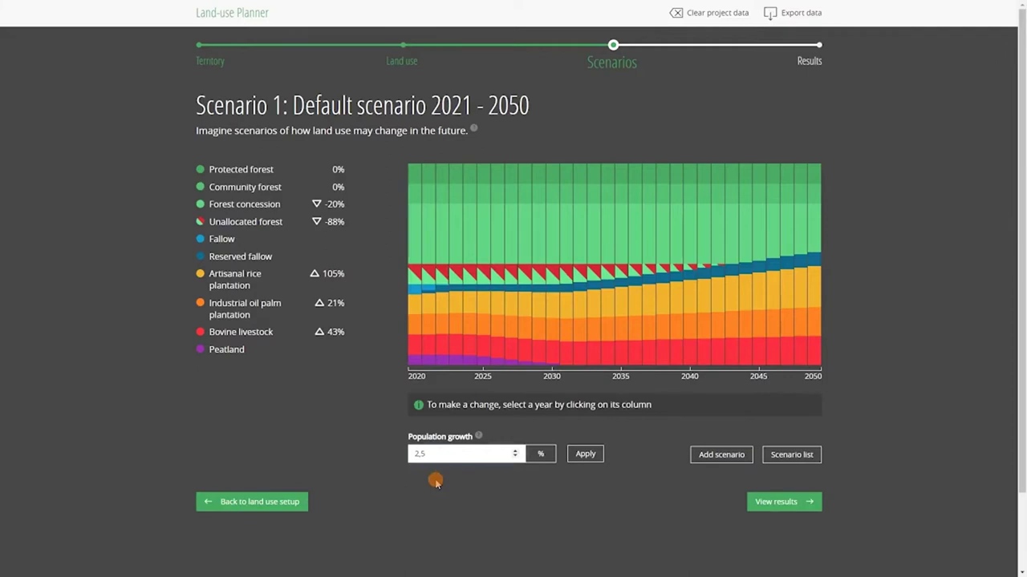
left_click(421, 482)
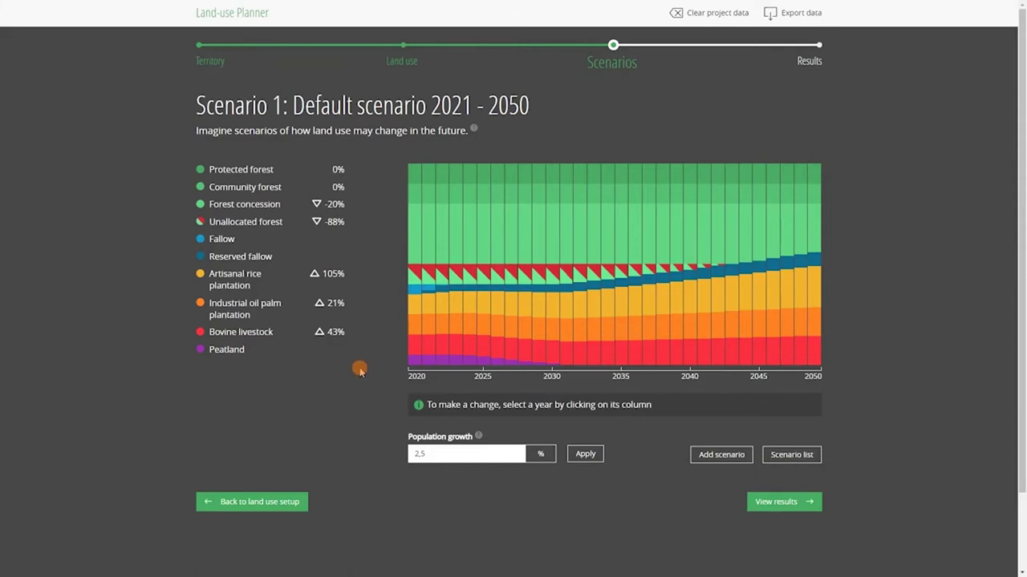
mouse_move(451, 289)
Add a scenario named 'A future with oil palm' with Moderate costs and Very high benefits
left_click(714, 456)
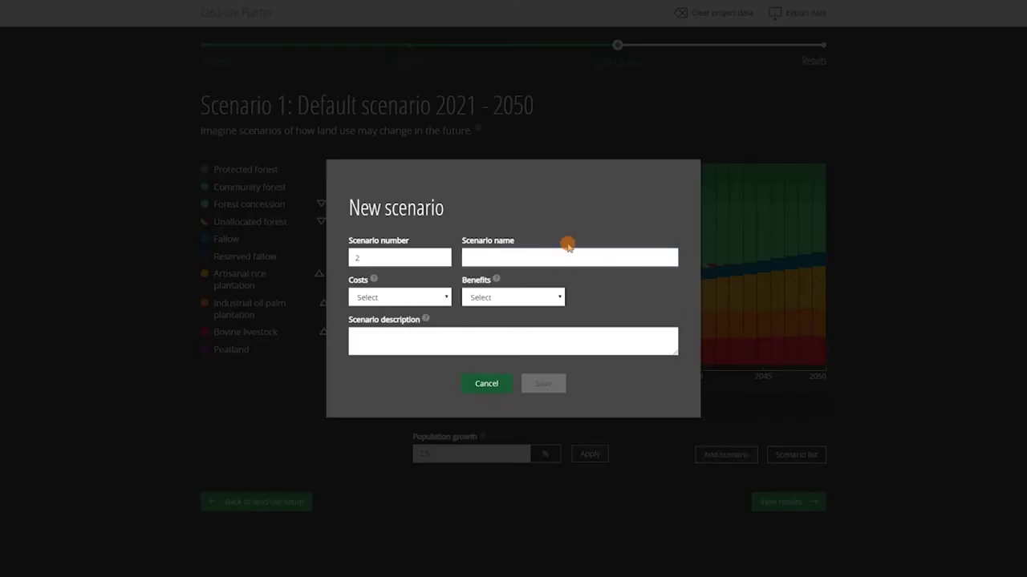
left_click(567, 255)
type("A future")
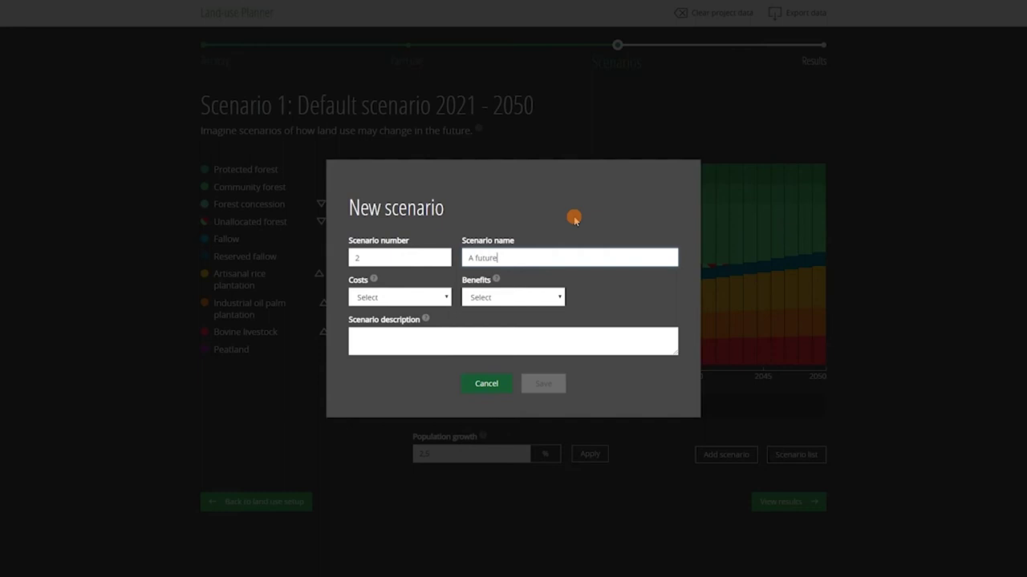
type(" with oil palm")
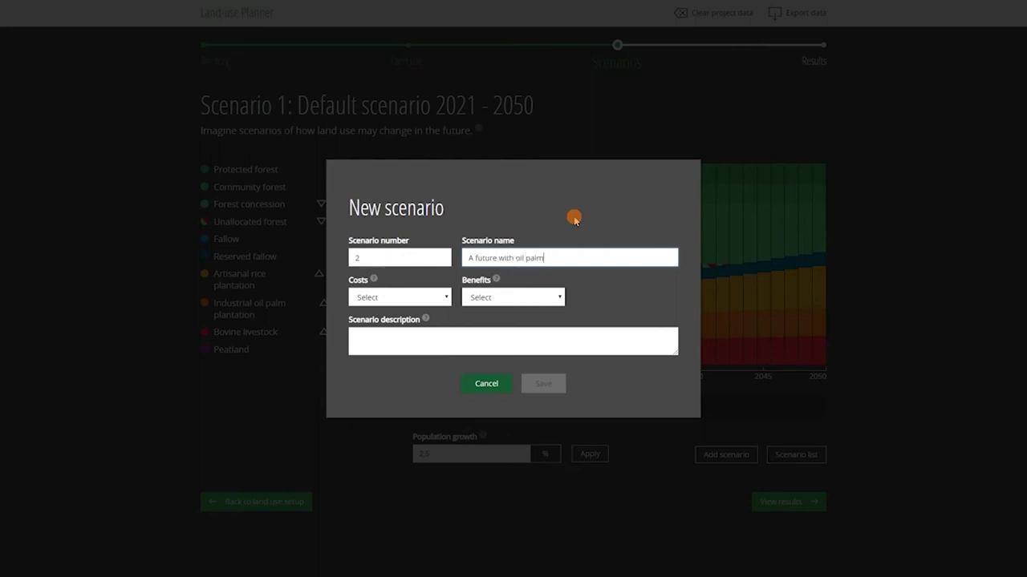
left_click(445, 298)
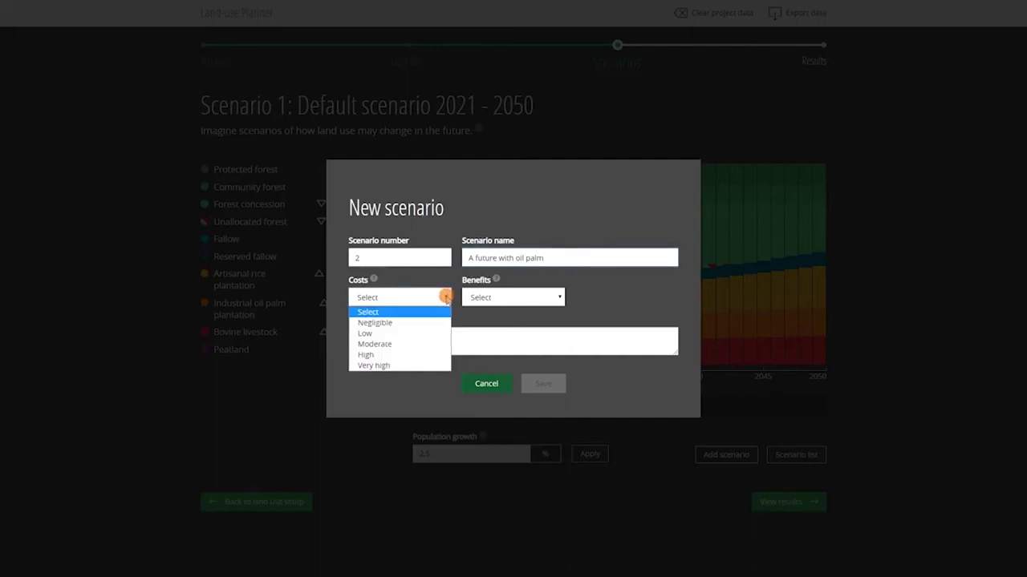
left_click(390, 344)
left_click(557, 296)
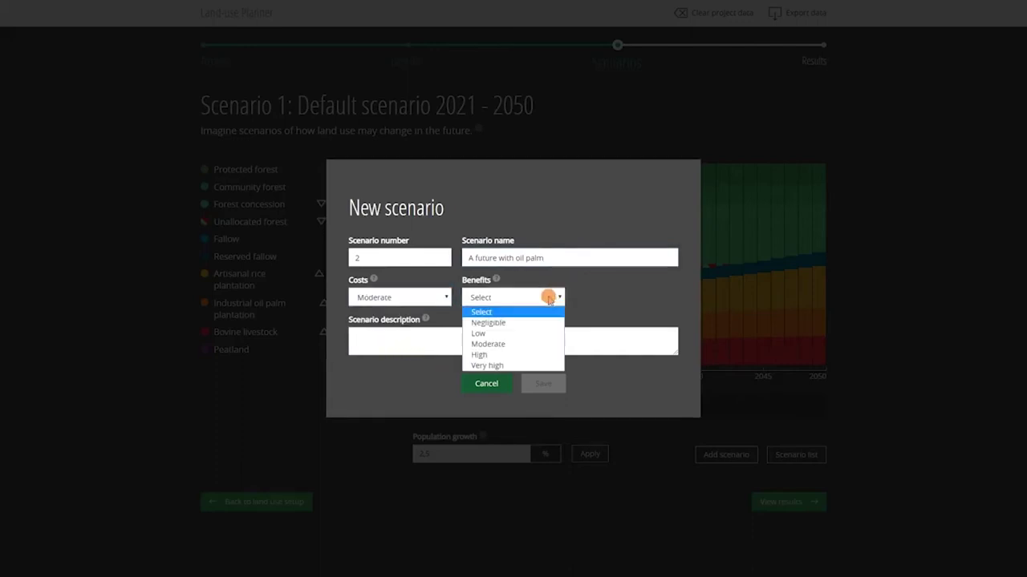
left_click(489, 365)
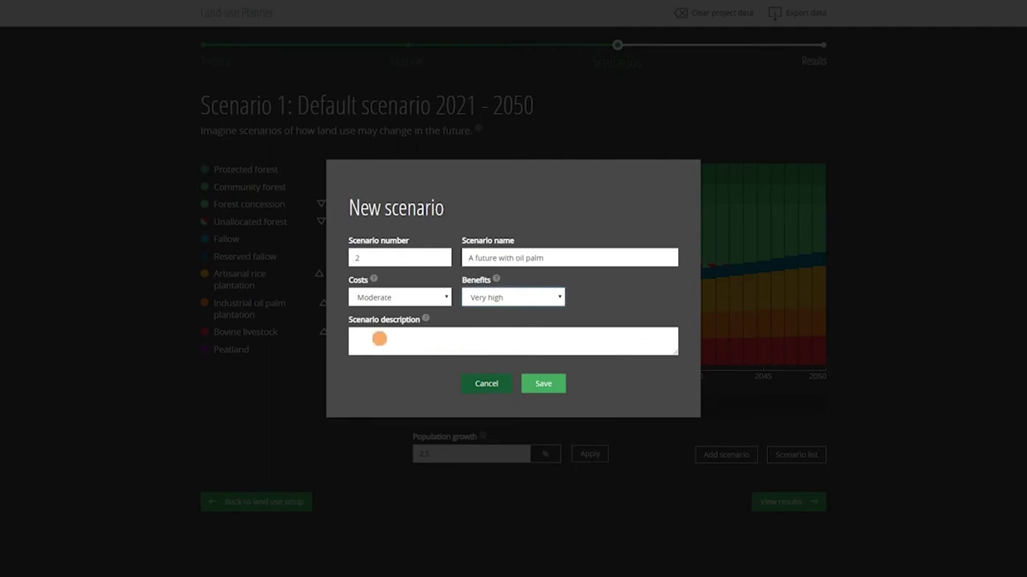
Describe it as economic actors investing in oil palm expansion and save the scenario
left_click(378, 339)
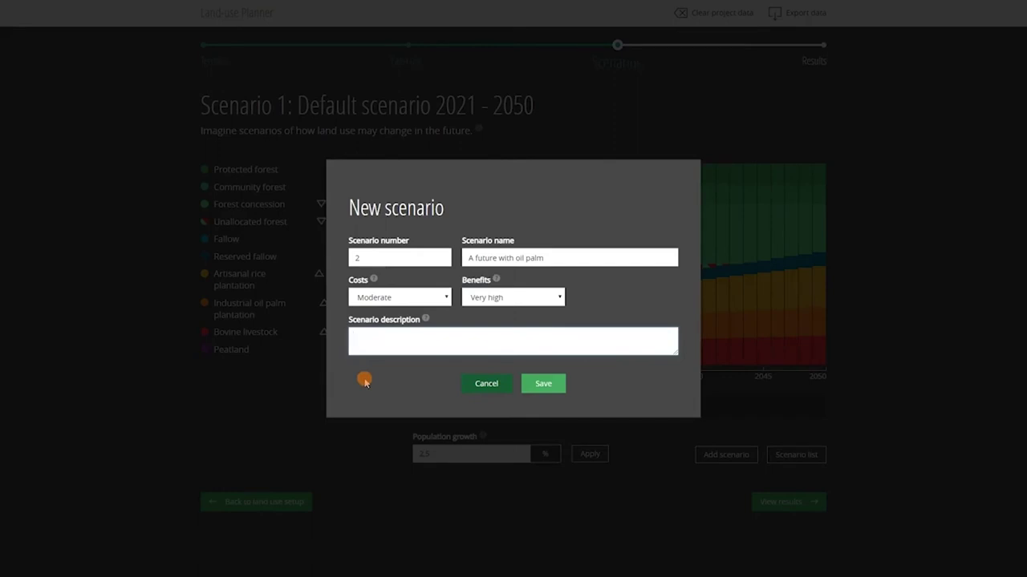
type("The economic actors wish to inv")
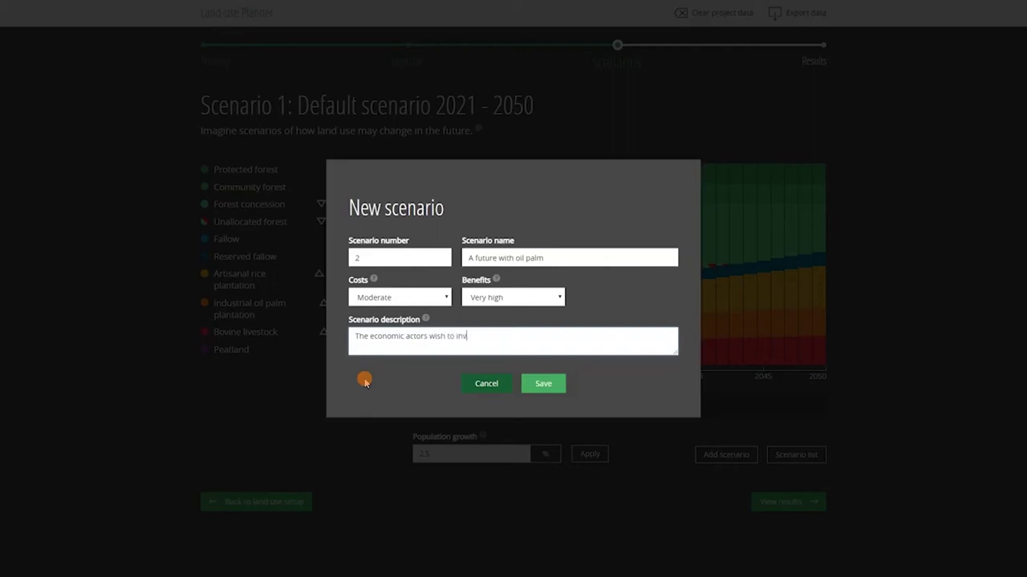
type("est in the expansion of oil palm crop.")
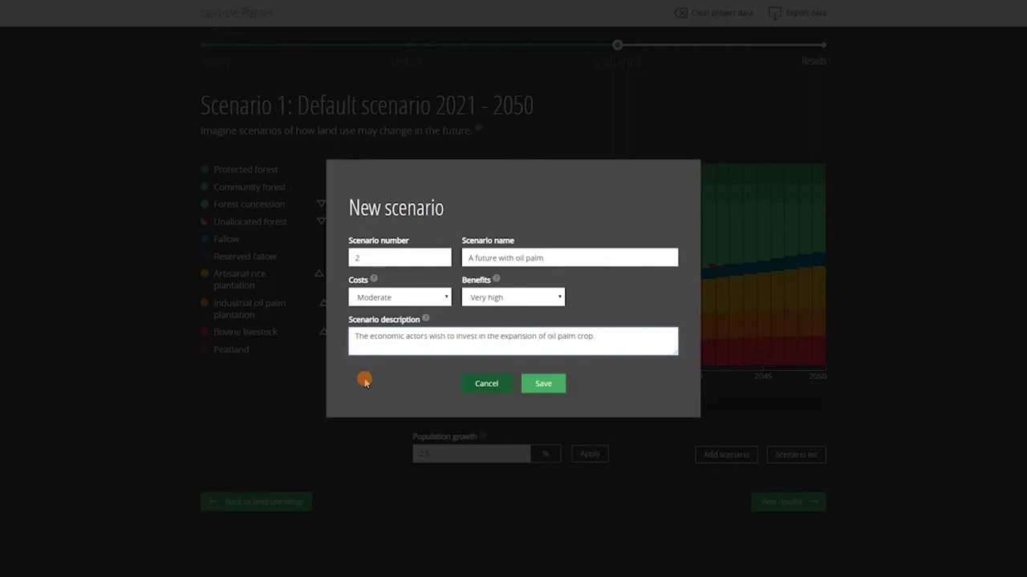
left_click(544, 386)
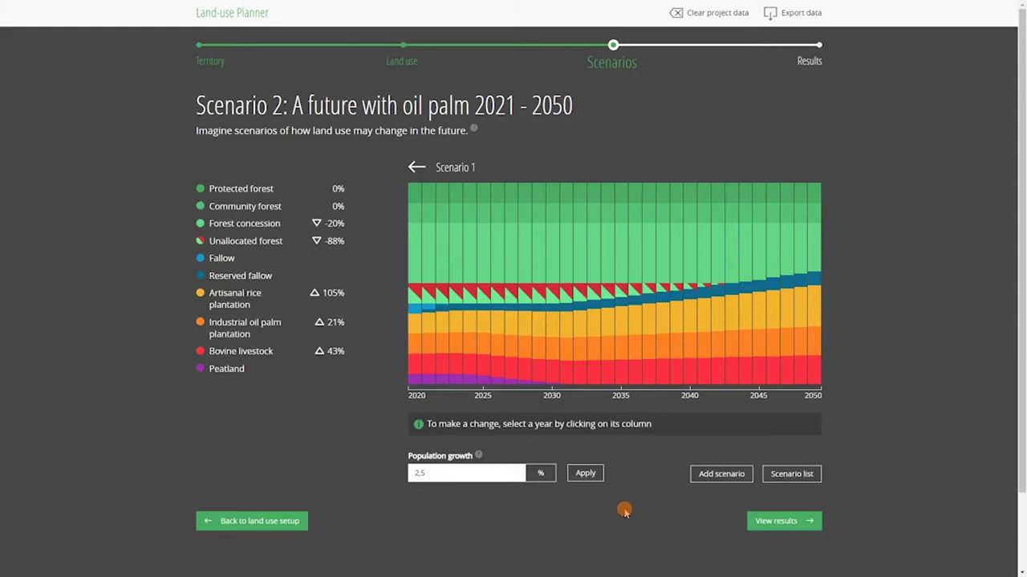
Open the 2025 column of the 'A future with oil palm' chart
left_click(483, 359)
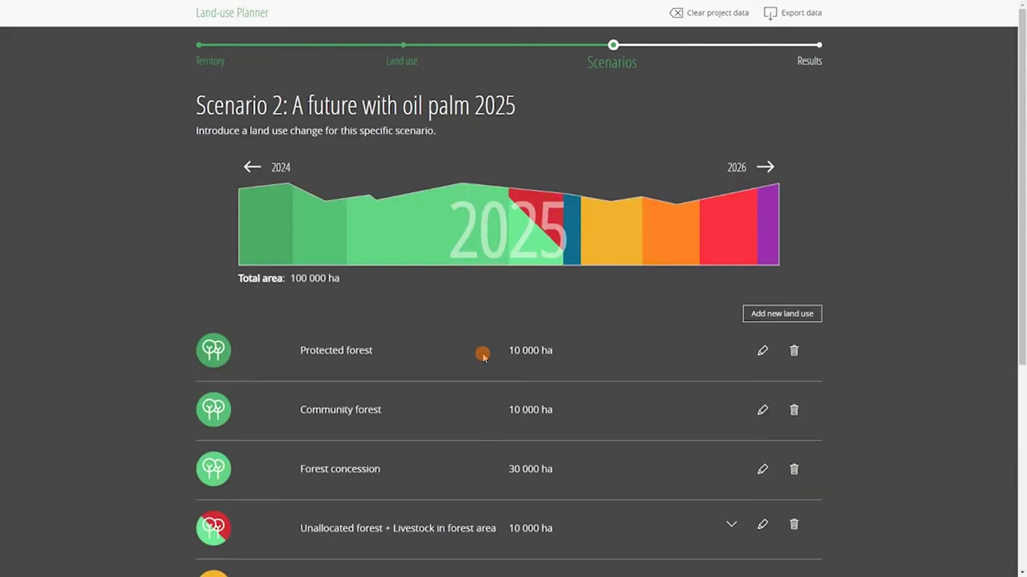
Choose Expand on the Industrial oil palm plantation row for 2025
scroll(480, 362, "down", 5)
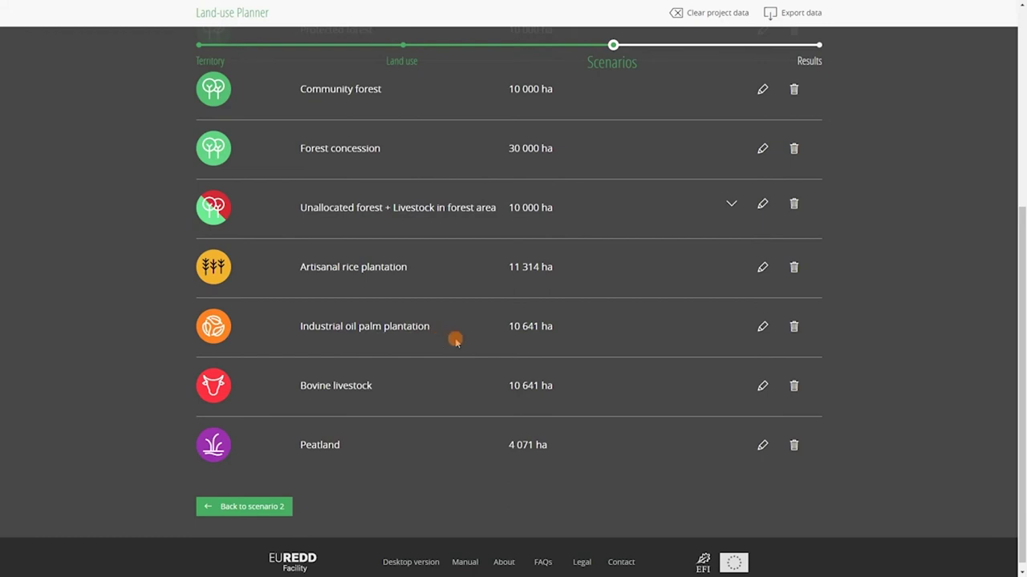
left_click(760, 328)
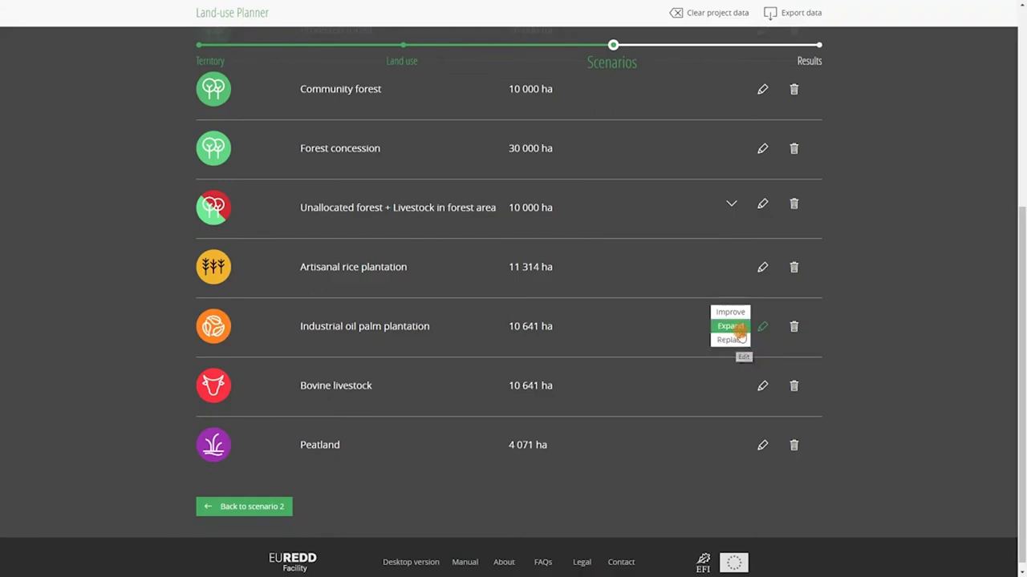
left_click(731, 327)
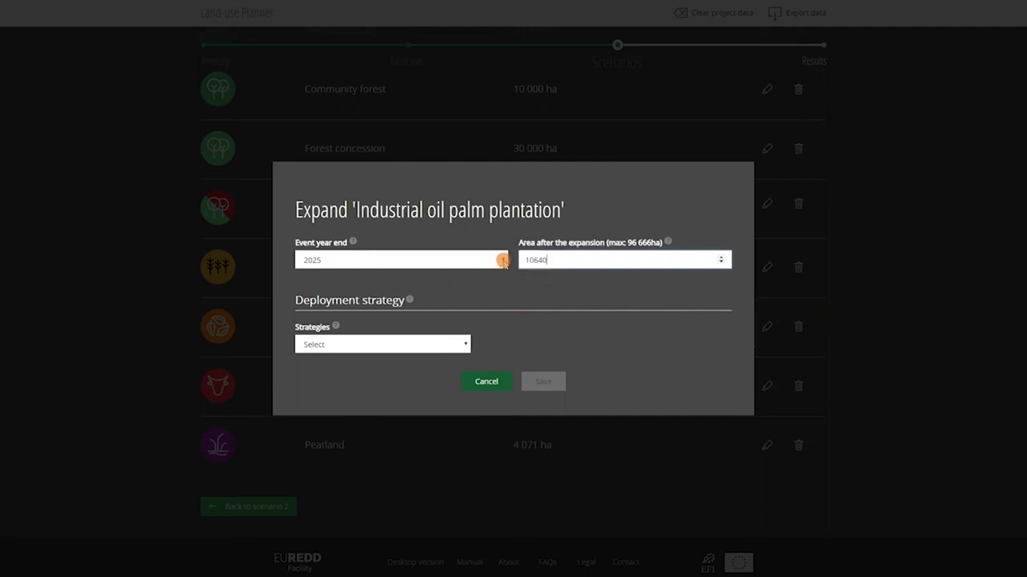
Make the oil palm expansion end in 2040 with 25640 ha after expansion
left_click(502, 263)
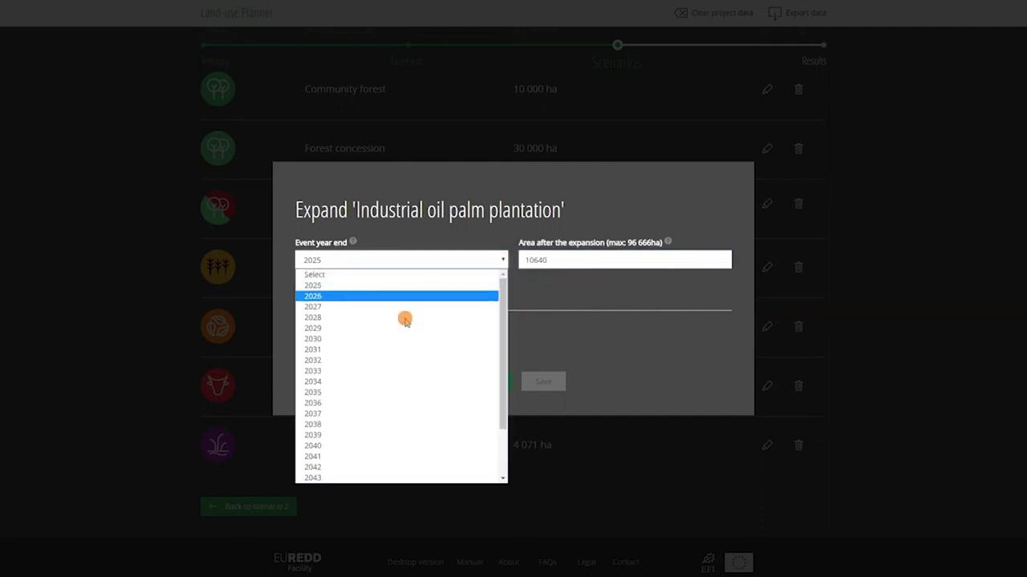
left_click(320, 446)
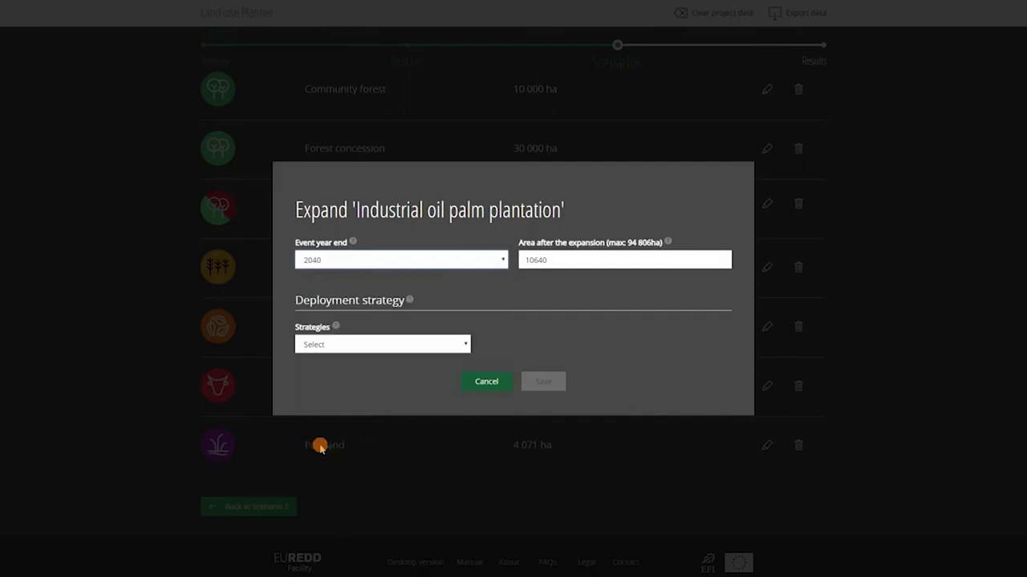
left_click(568, 259)
left_click_drag(556, 259, 520, 258)
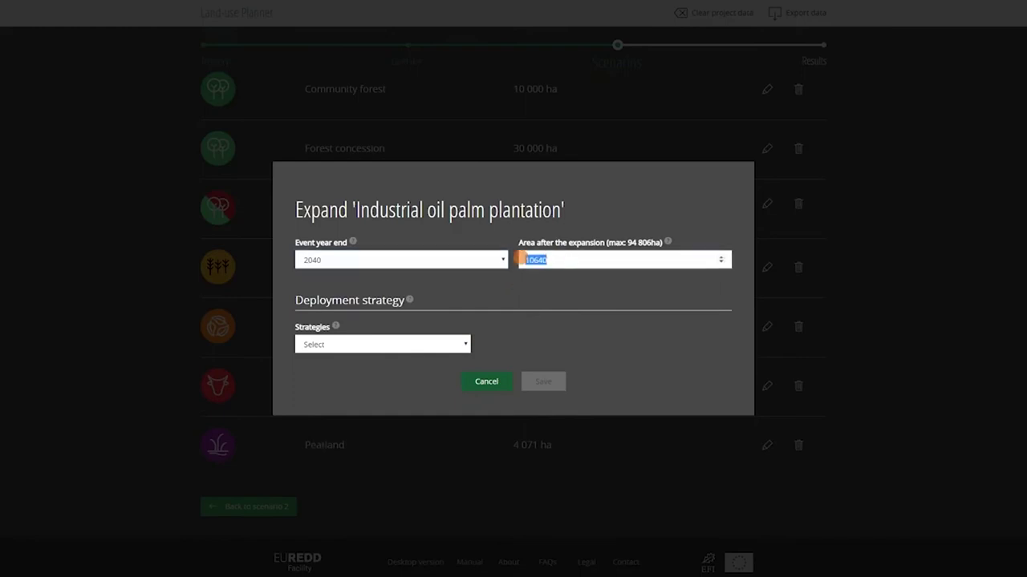
type("25640")
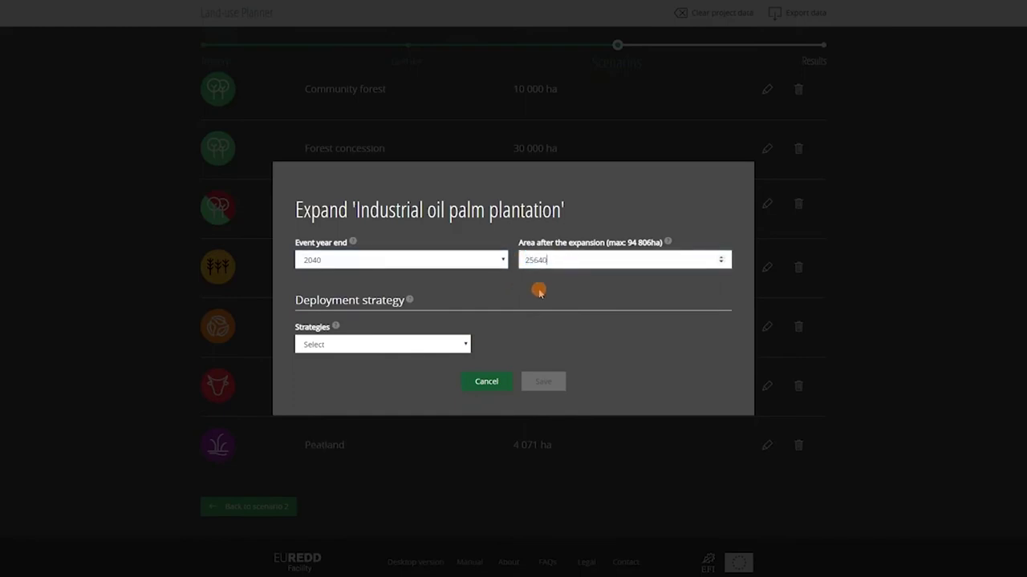
left_click(539, 294)
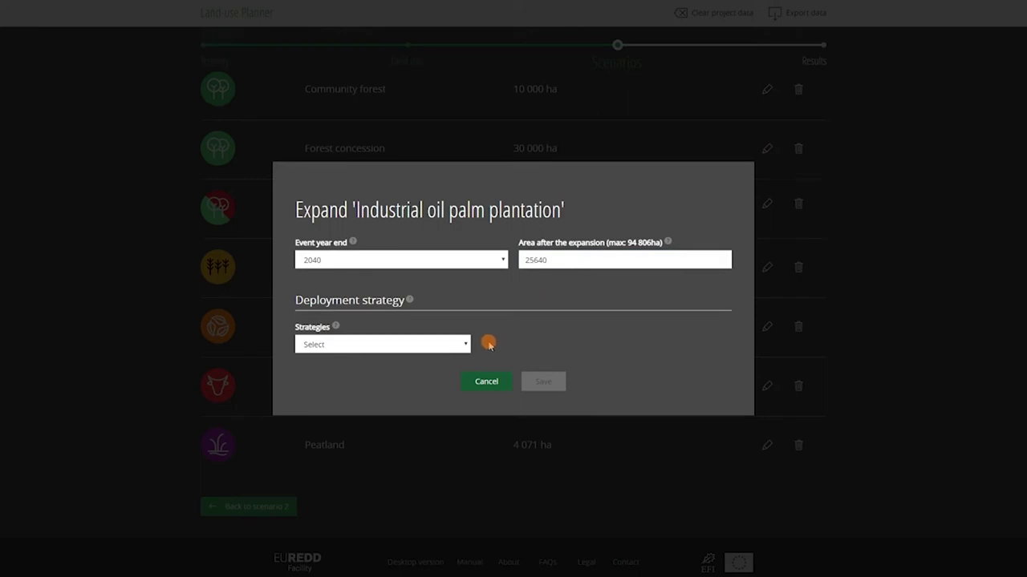
left_click(465, 344)
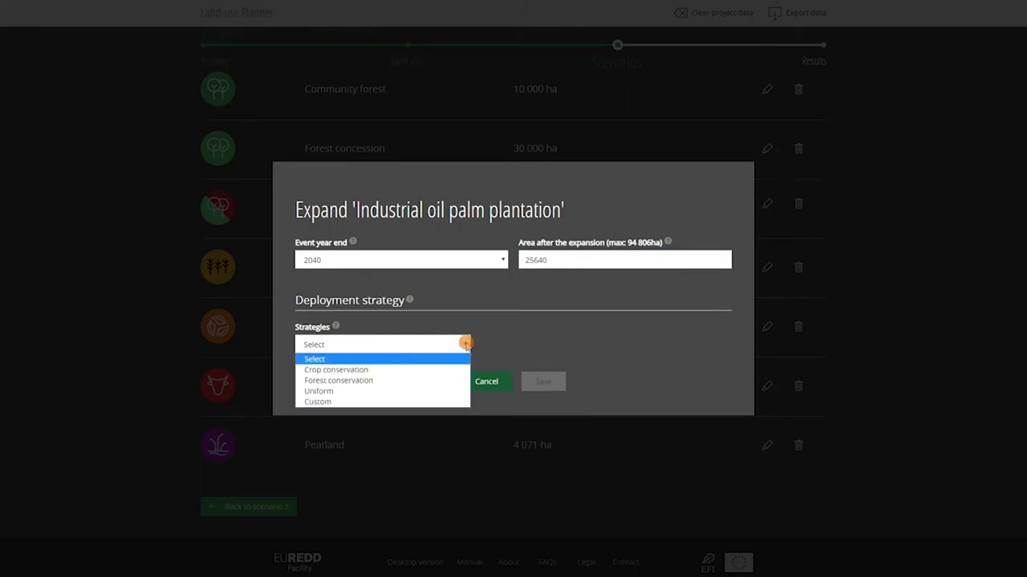
Use a custom strategy converting 4000 ha community forest, 3000 ha concession, 2000 ha unallocated forest
left_click(318, 403)
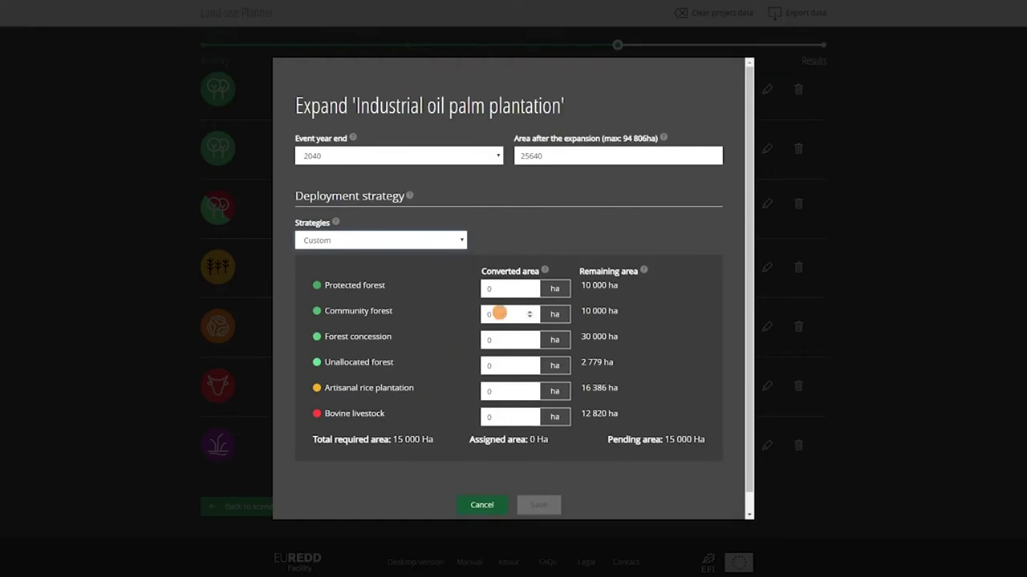
double_click(509, 314)
type("4000")
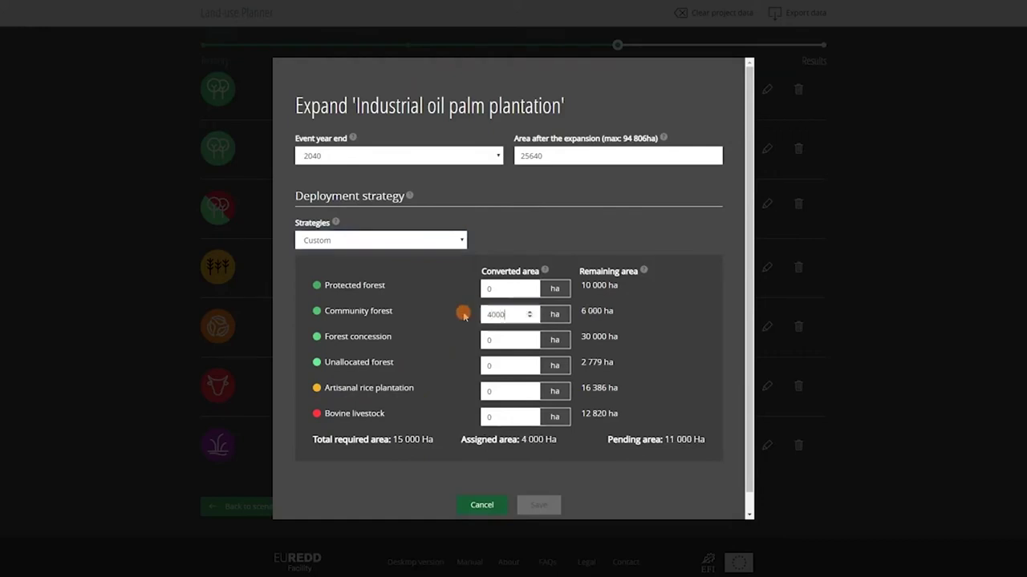
double_click(505, 339)
type("3000")
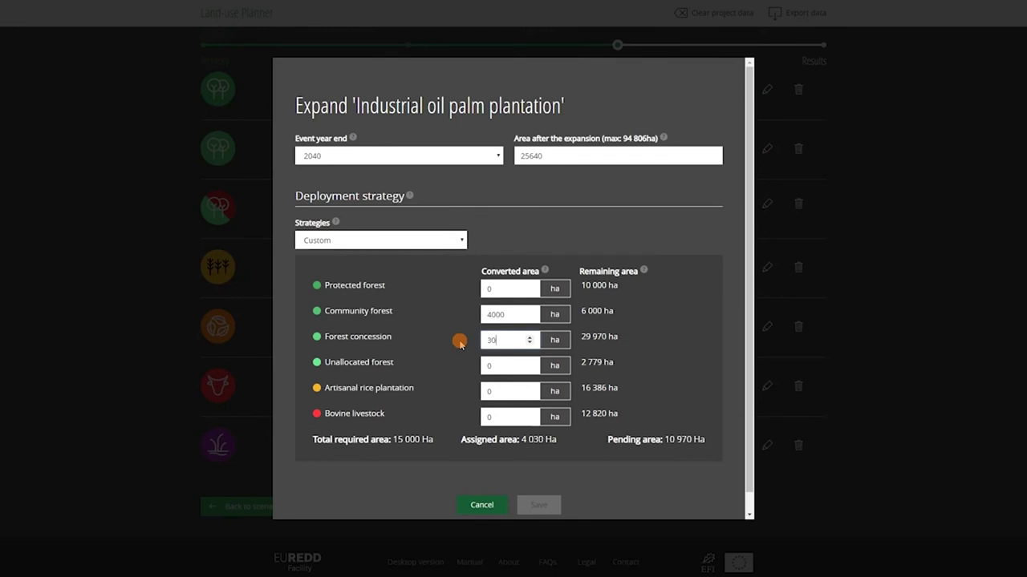
double_click(492, 366)
type("2000")
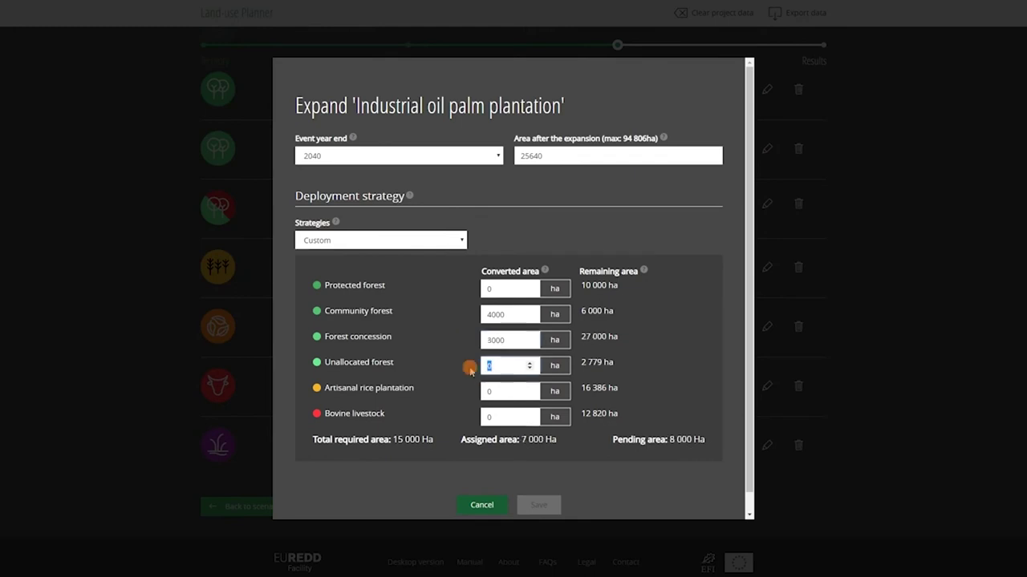
left_click(466, 389)
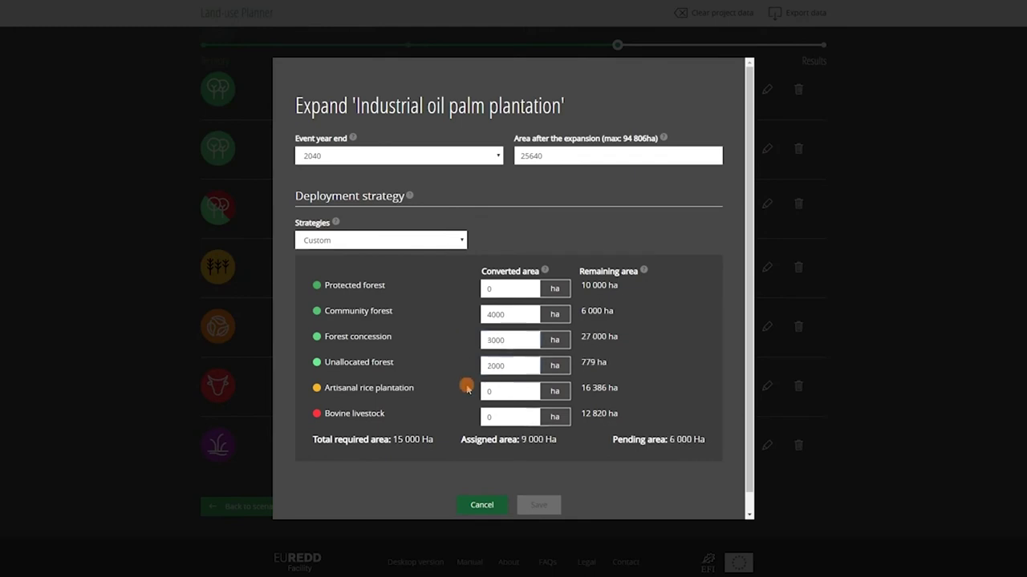
Convert 6000 ha of artisanal rice plantation and save the expansion event
double_click(482, 390)
type("60")
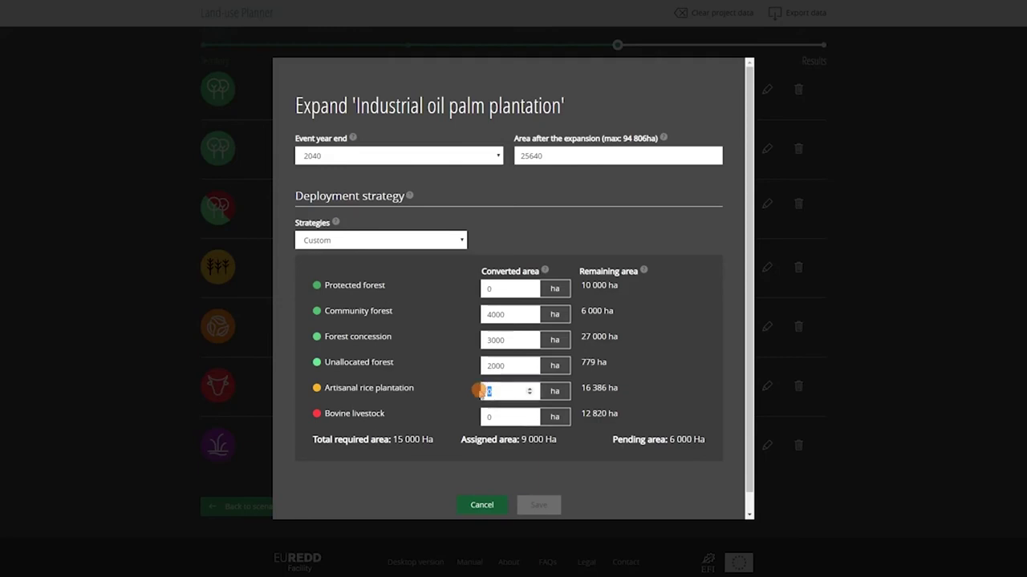
type("00")
left_click(458, 393)
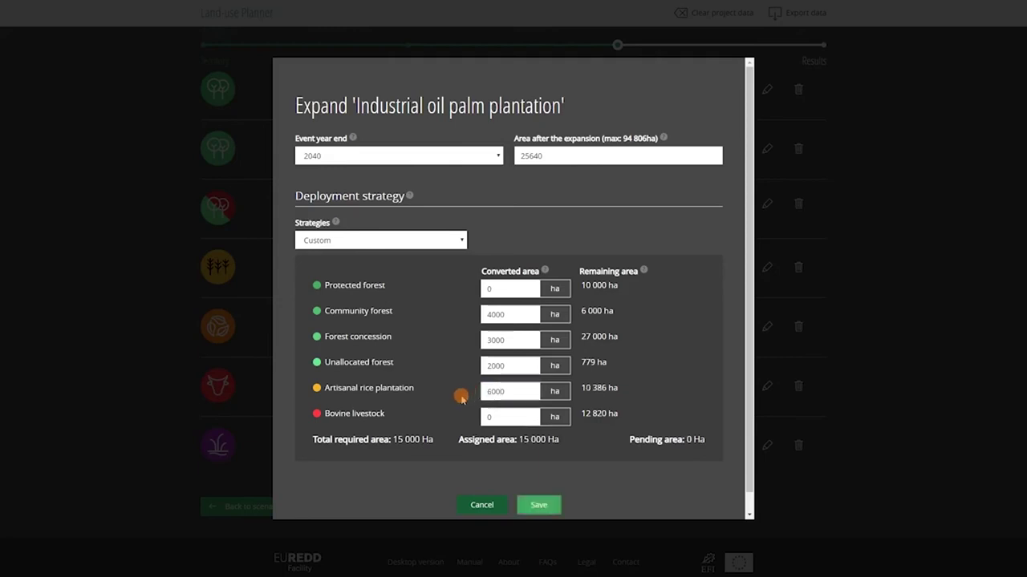
left_click(538, 507)
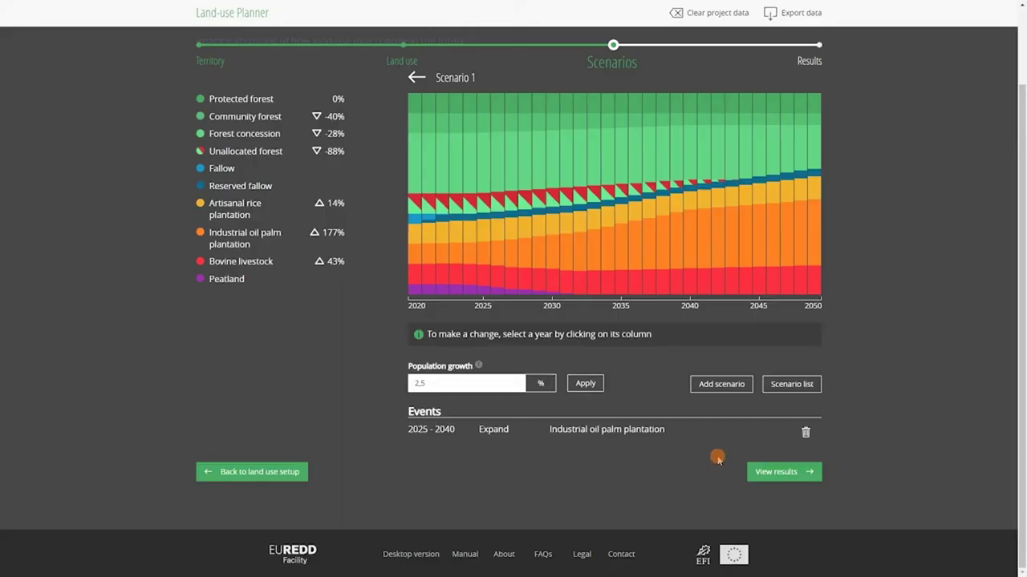
Scroll back up to Scenario 2's chart and its new 2025–2040 oil palm event
scroll(898, 361, "up", 1)
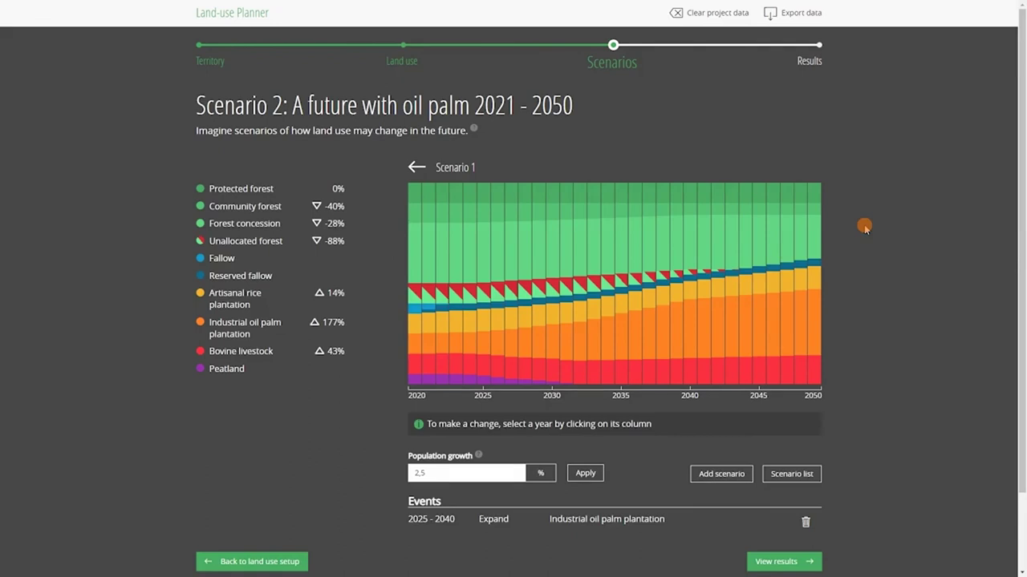
Add and save 'Smallholder rice cultivation' with Moderate costs, High benefits and a brief description
left_click(721, 474)
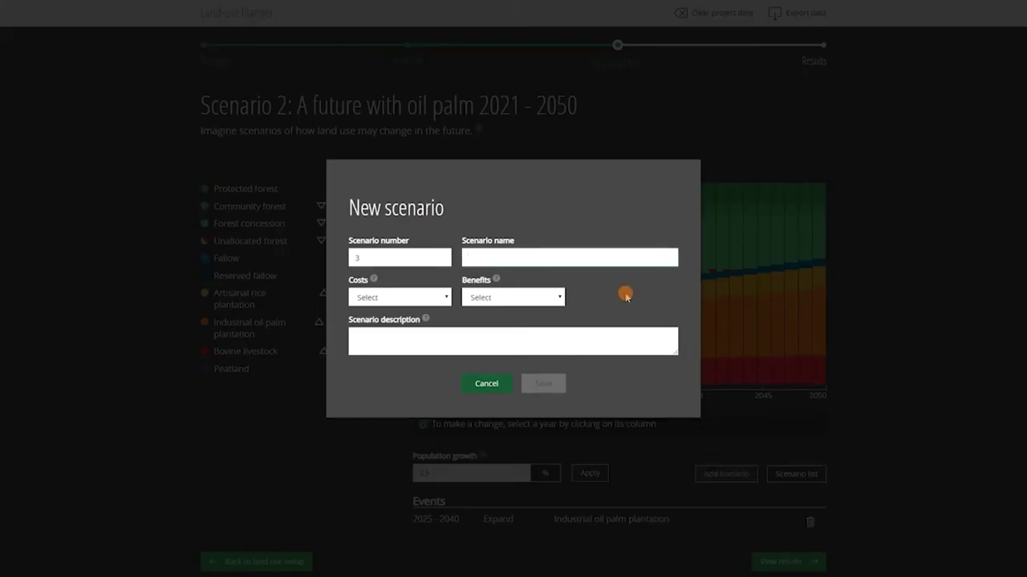
type("Smallholder rice cultiva")
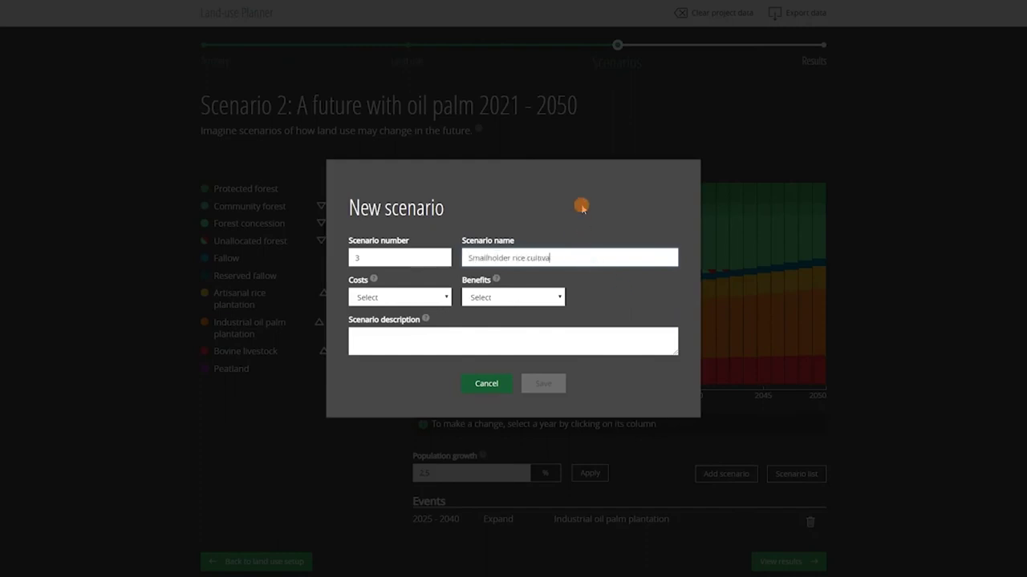
type("tion")
left_click(445, 297)
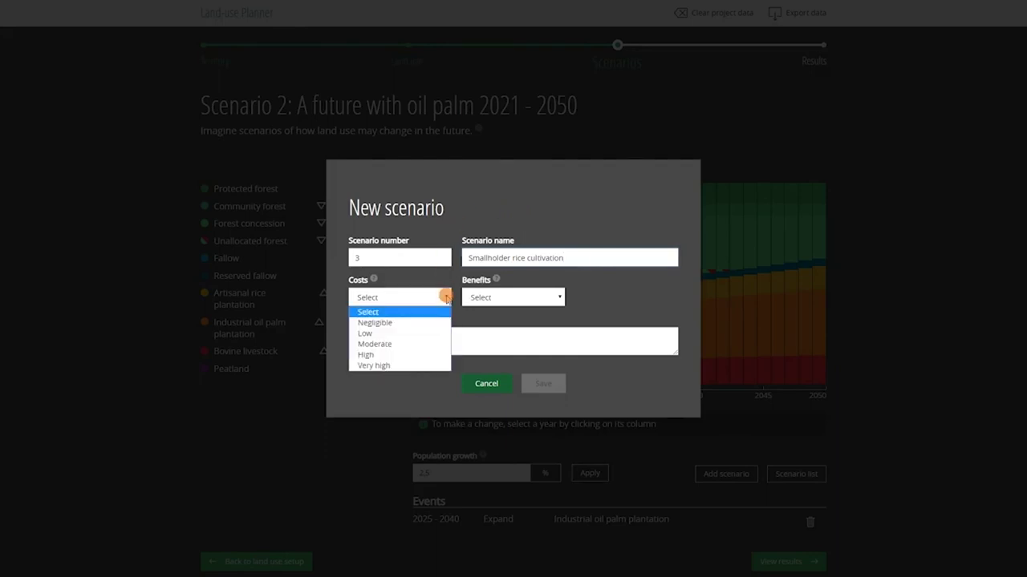
left_click(375, 344)
left_click(503, 298)
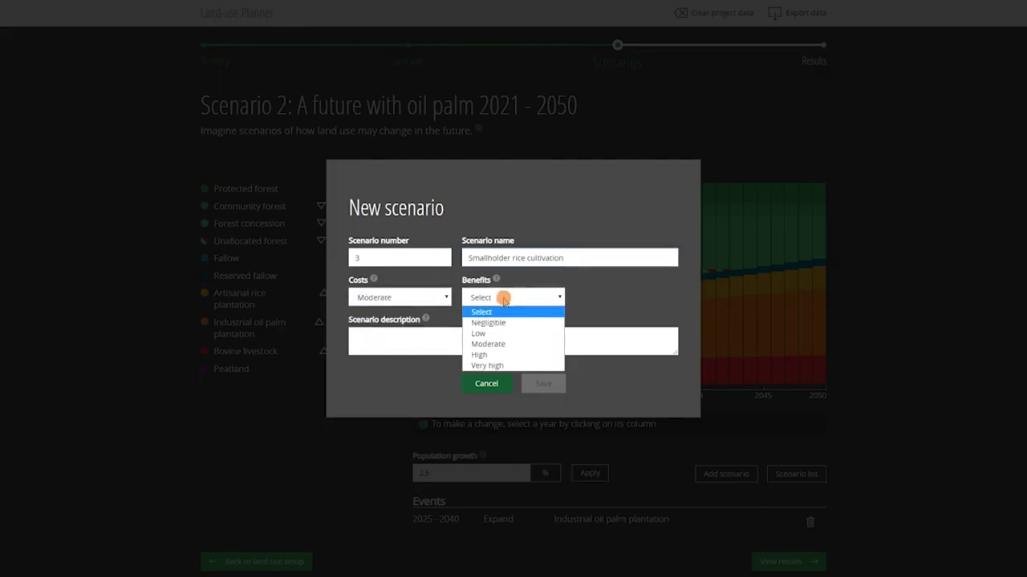
left_click(481, 354)
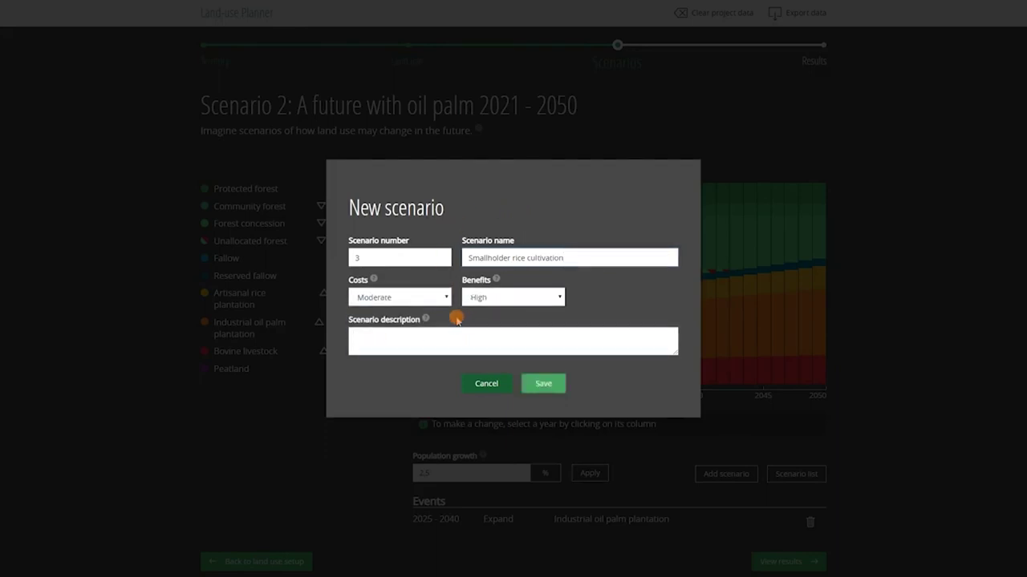
key("Tab")
type("Sm")
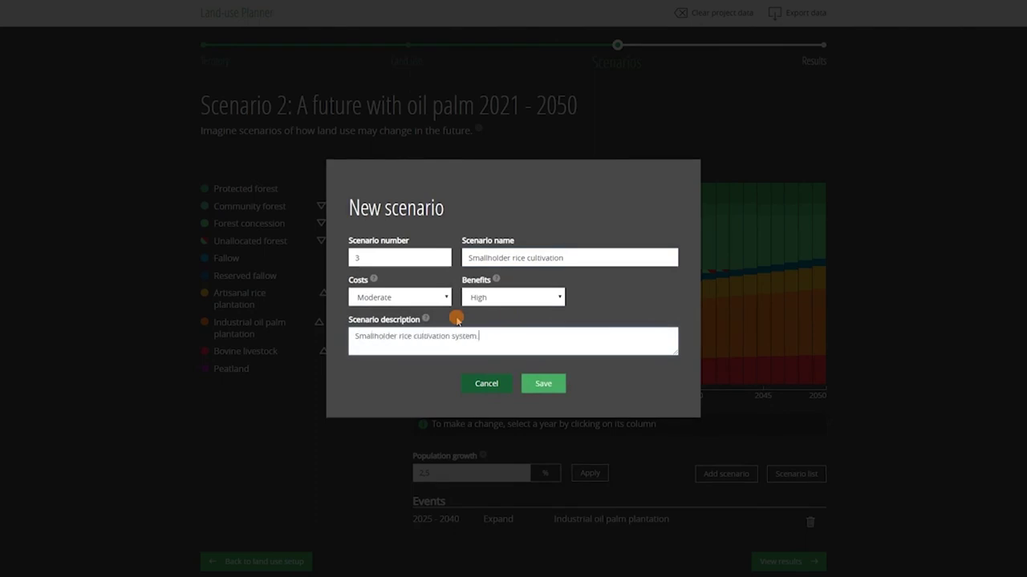
left_click(543, 385)
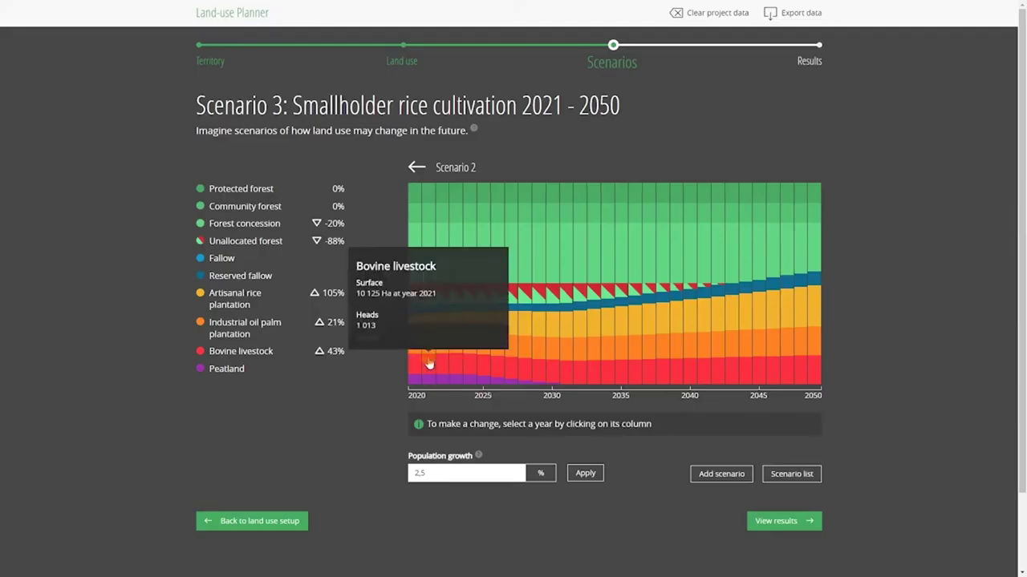
Open Scenario 3's 2021 land uses and the Artisanal rice plantation change options
left_click(429, 364)
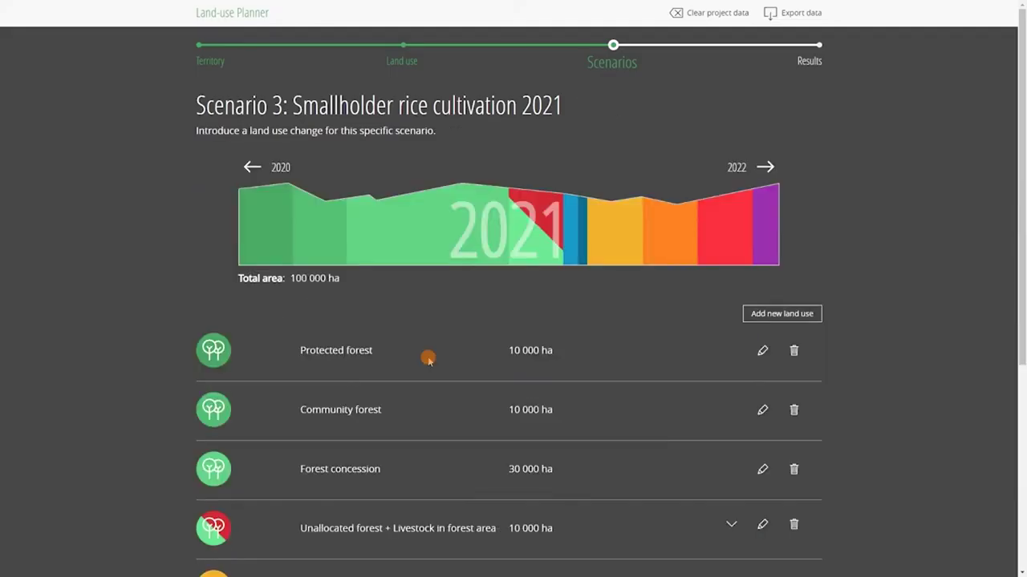
scroll(429, 361, "down", 3)
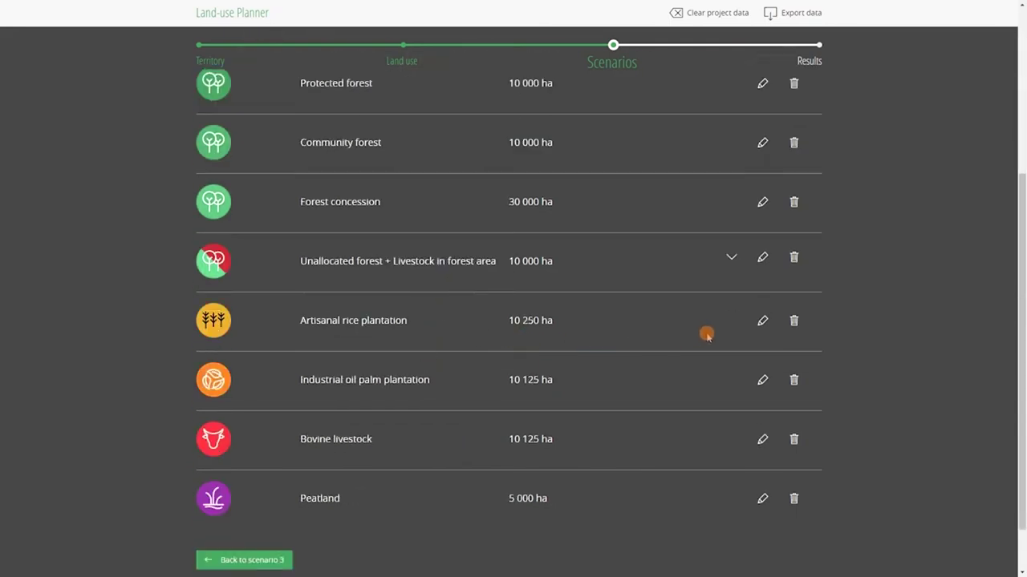
left_click(762, 321)
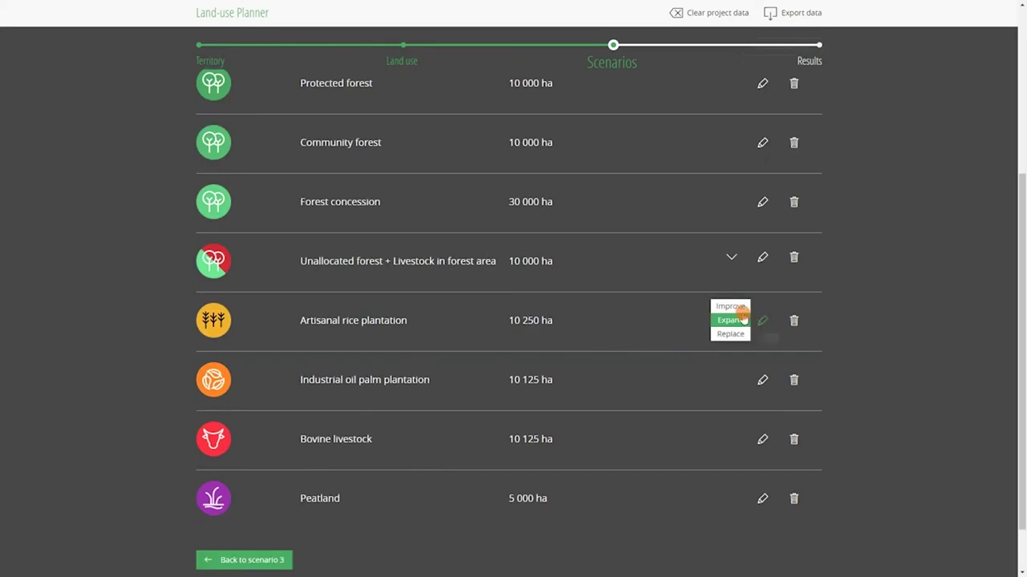
Improve Artisanal rice plantation through 2030: yield +100%, costs +20%, labour +20%
left_click(732, 307)
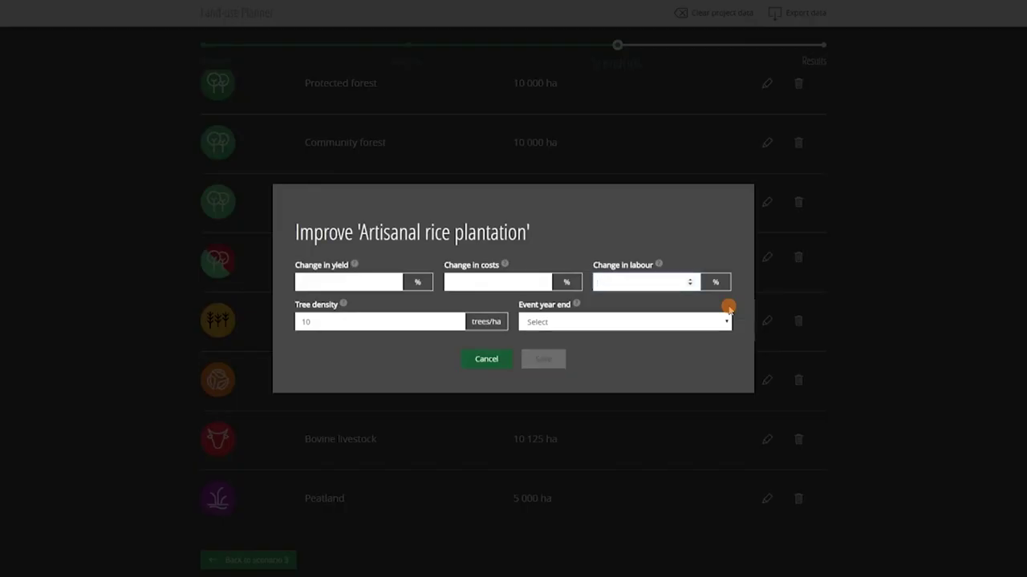
left_click(563, 321)
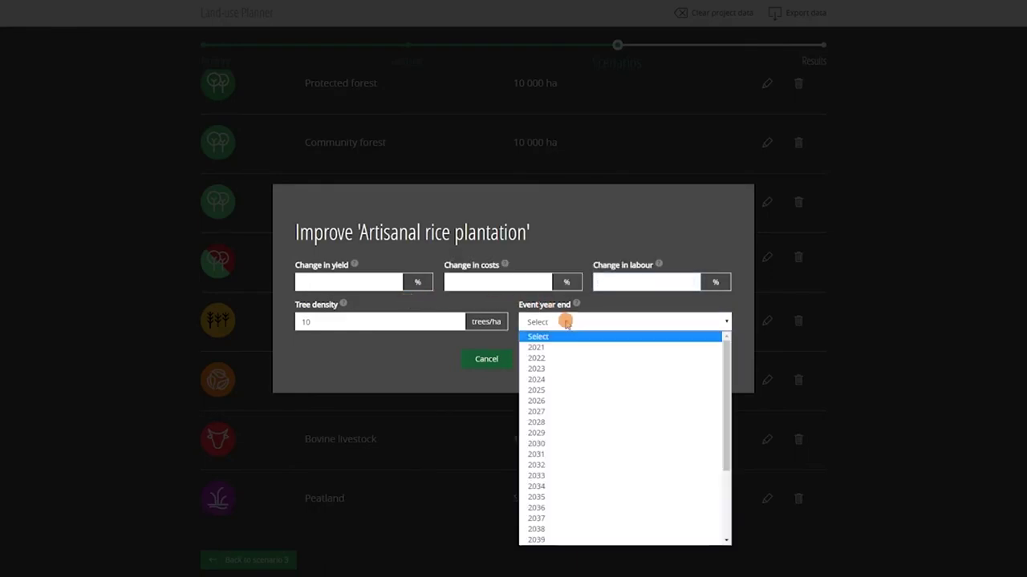
left_click(549, 441)
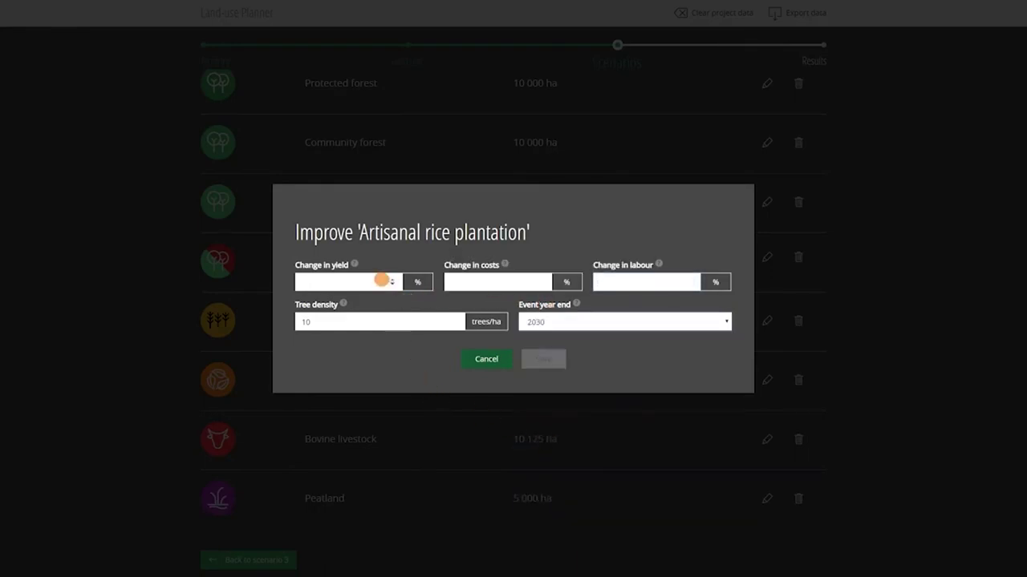
left_click(382, 281)
type("100")
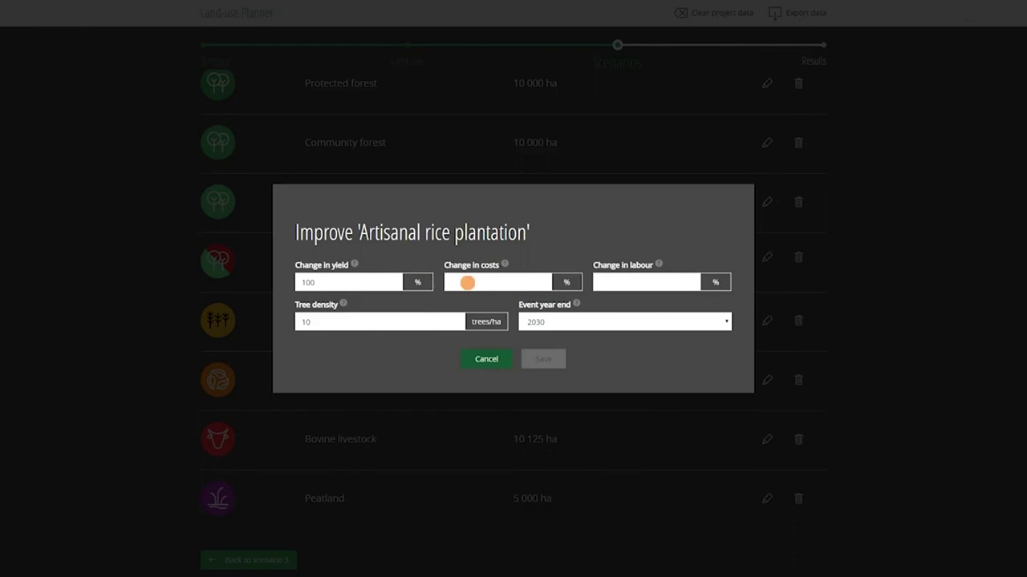
left_click(481, 282)
type("20")
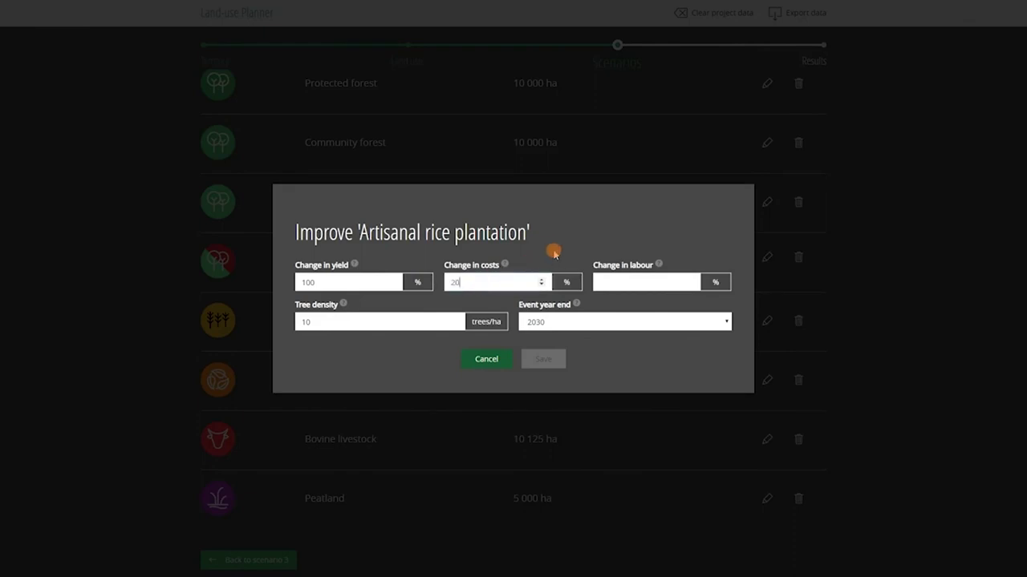
left_click(616, 281)
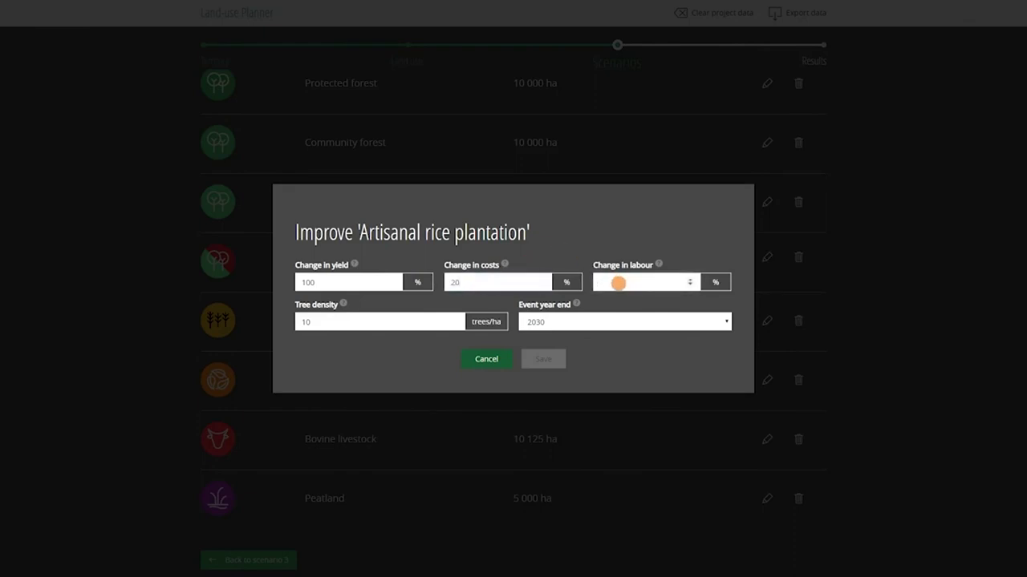
type("20")
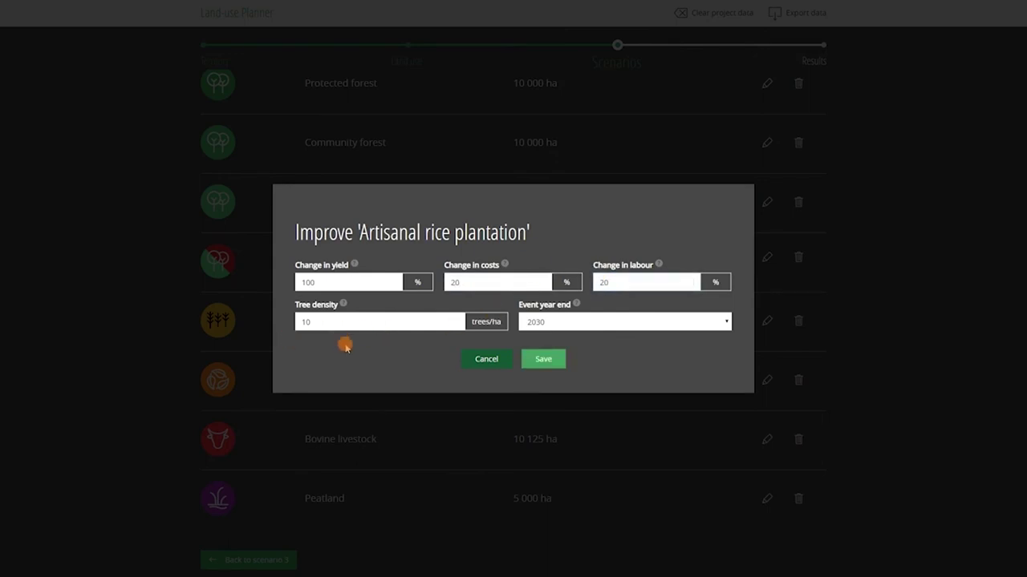
Save the rice improvement event and move on to Scenario 4, the consensus scenario
left_click(543, 360)
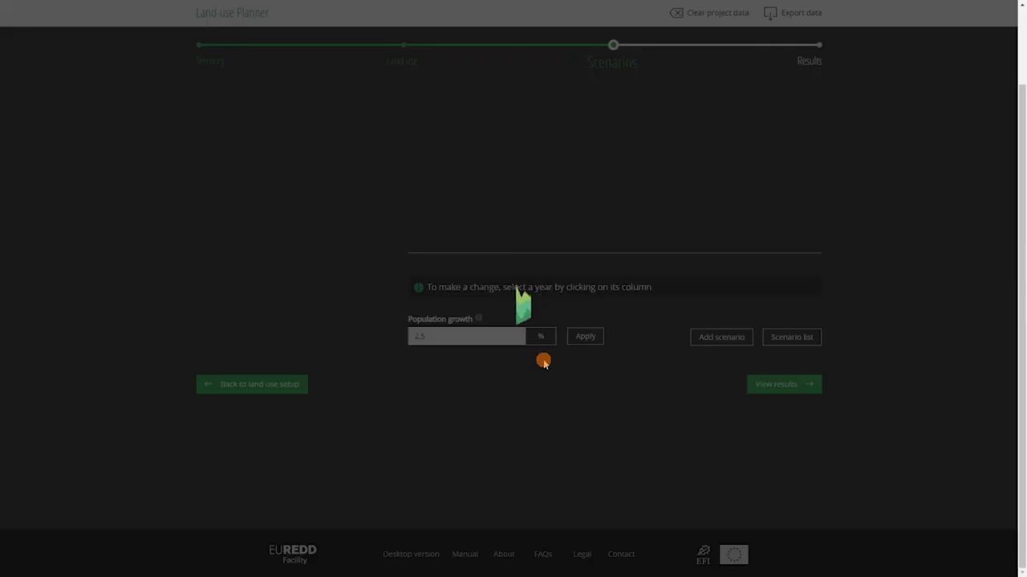
scroll(880, 314, "up", 1)
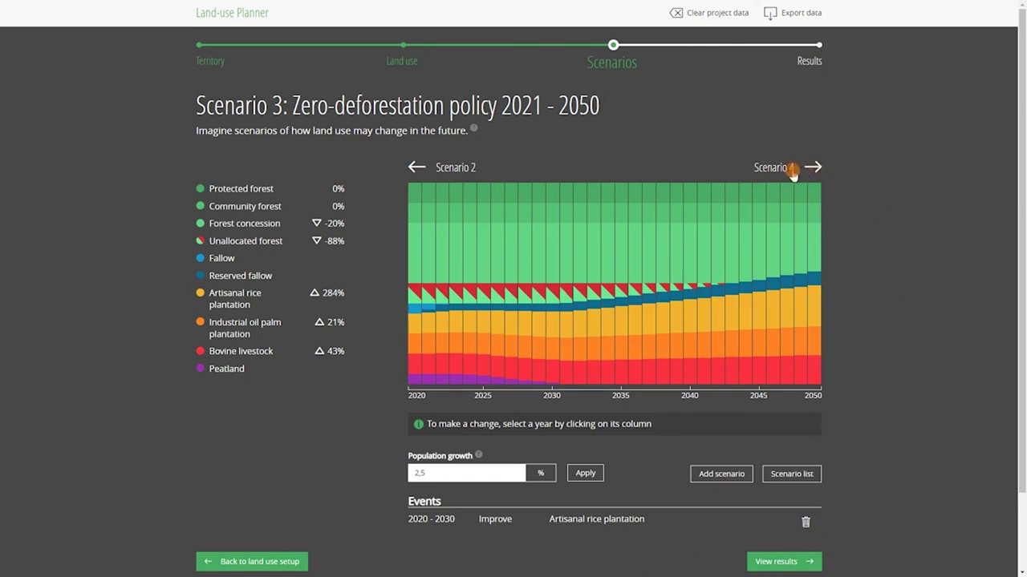
left_click(782, 169)
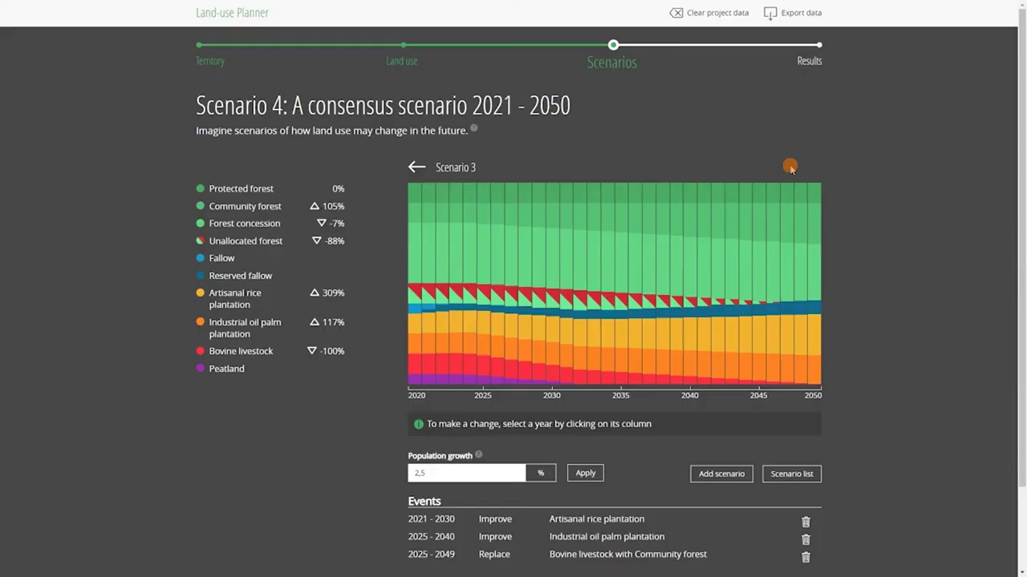